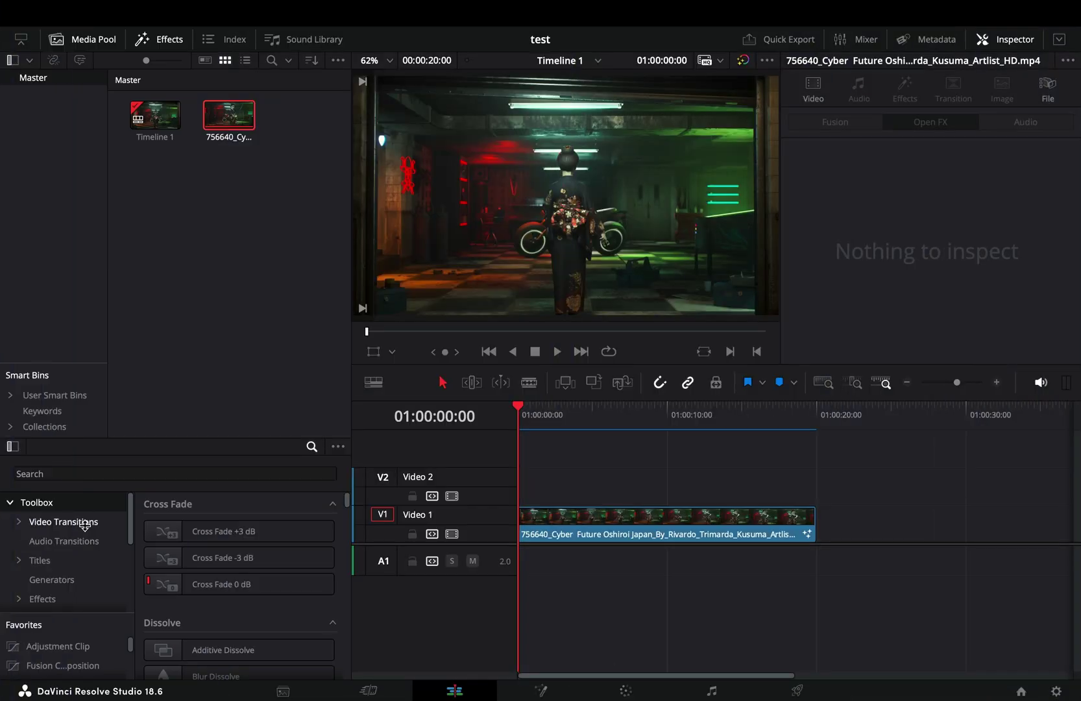
# Search the Effects library for 'glow' and drop Resolve FX Glow onto the Video 1 garage clip.
pyautogui.click(31, 580)
pyautogui.click(111, 473)
pyautogui.write('glow')
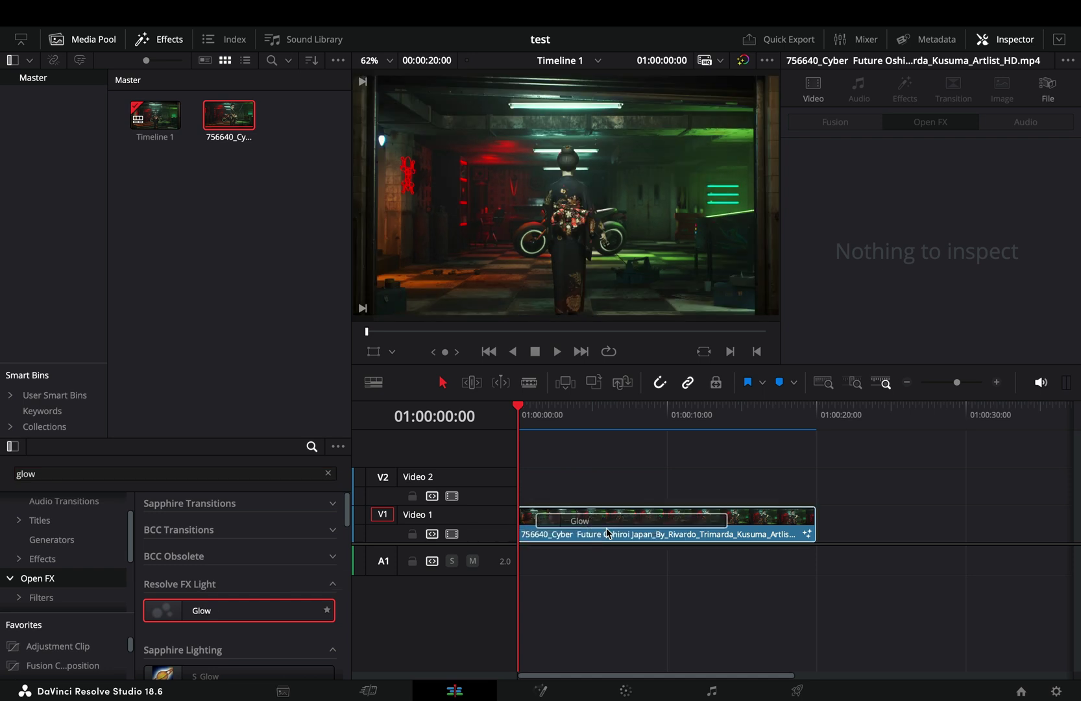
pyautogui.moveTo(203, 611); pyautogui.dragTo(667, 516)
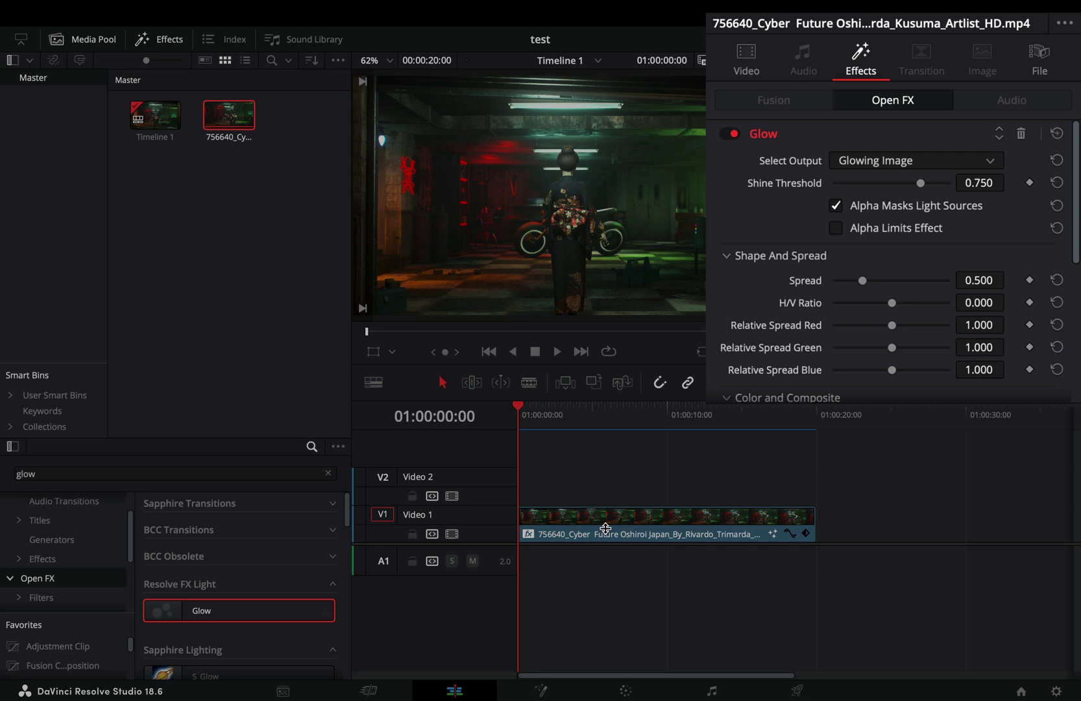
# Lower Glow's Shine Threshold to about 0.093 and try a Spread of about 0.68.
pyautogui.moveTo(923, 187); pyautogui.dragTo(839, 196)
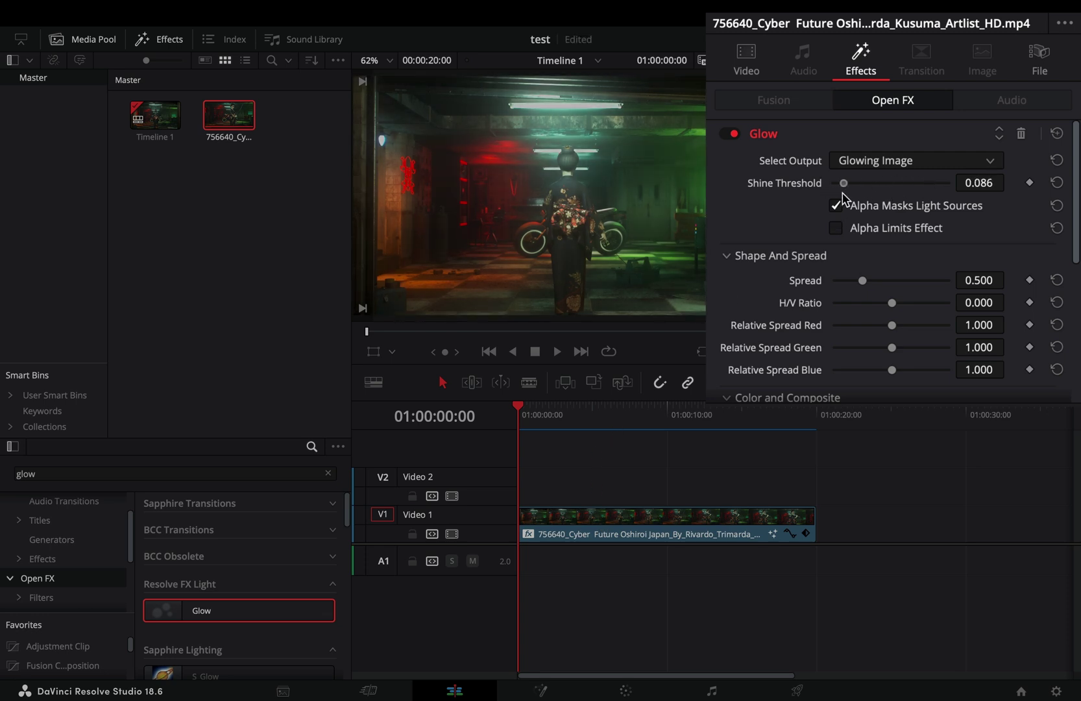
pyautogui.moveTo(864, 286)
pyautogui.mouseDown()
pyautogui.moveTo(918, 282)
pyautogui.moveTo(833, 283)
pyautogui.moveTo(858, 287)
pyautogui.mouseUp()
pyautogui.scroll(-1, 809, 284)
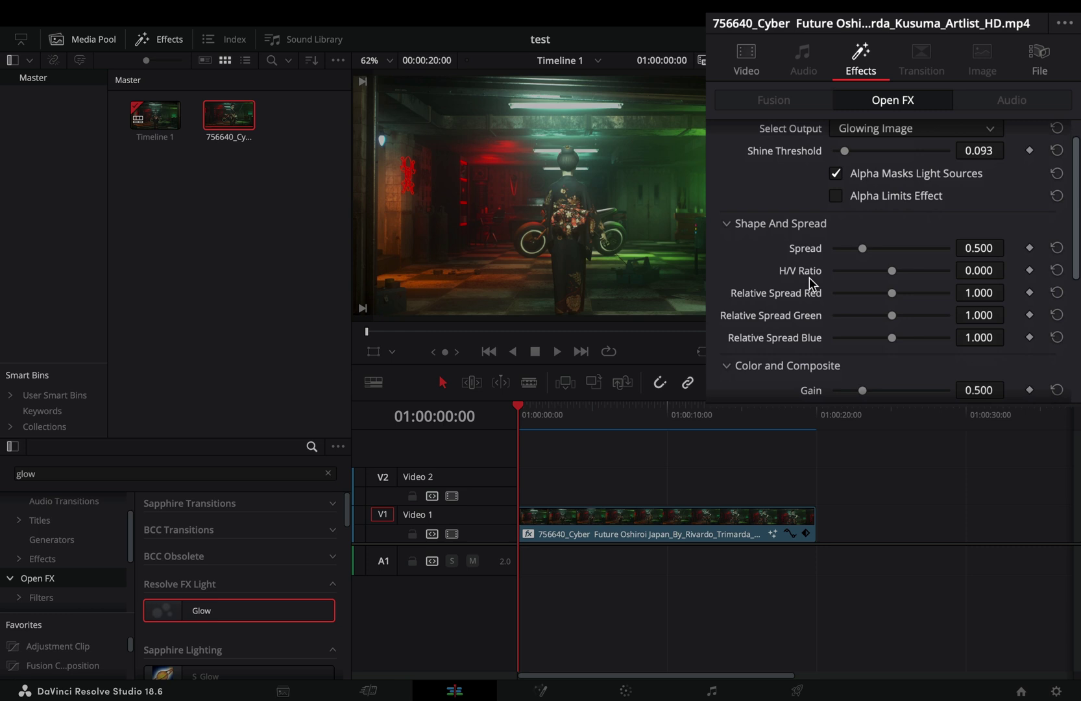
pyautogui.scroll(-5, 809, 283)
pyautogui.scroll(-3, 810, 284)
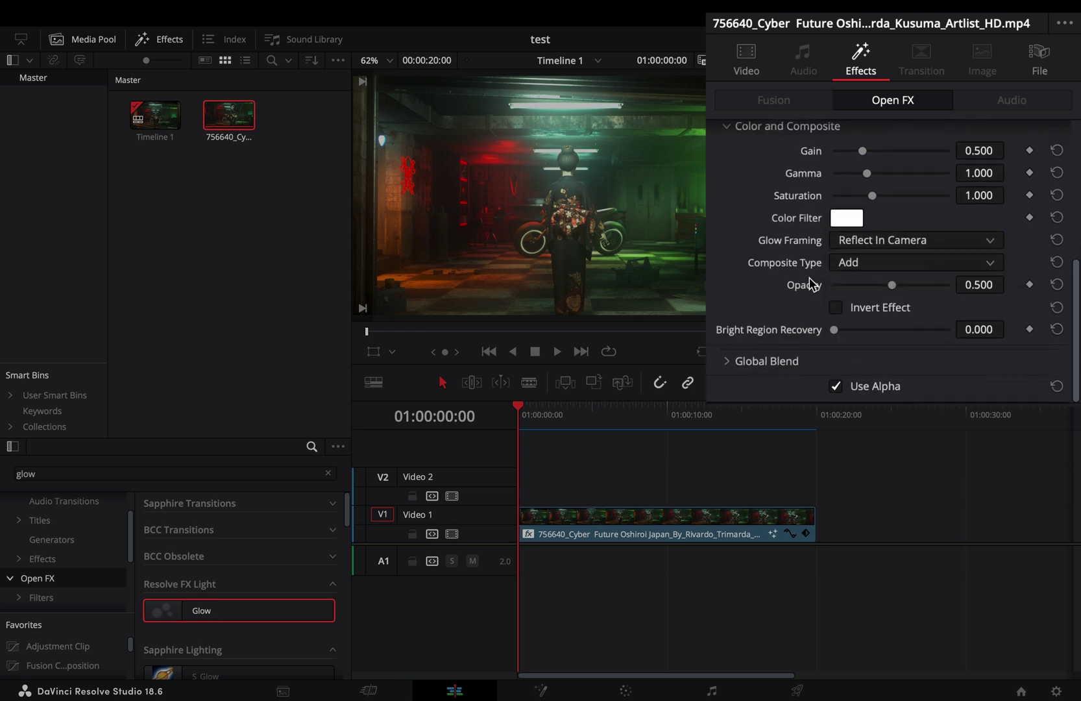
# Set the Glow's Composite Type to Softlight.
pyautogui.click(897, 265)
pyautogui.scroll(-2, 869, 328)
pyautogui.click(868, 328)
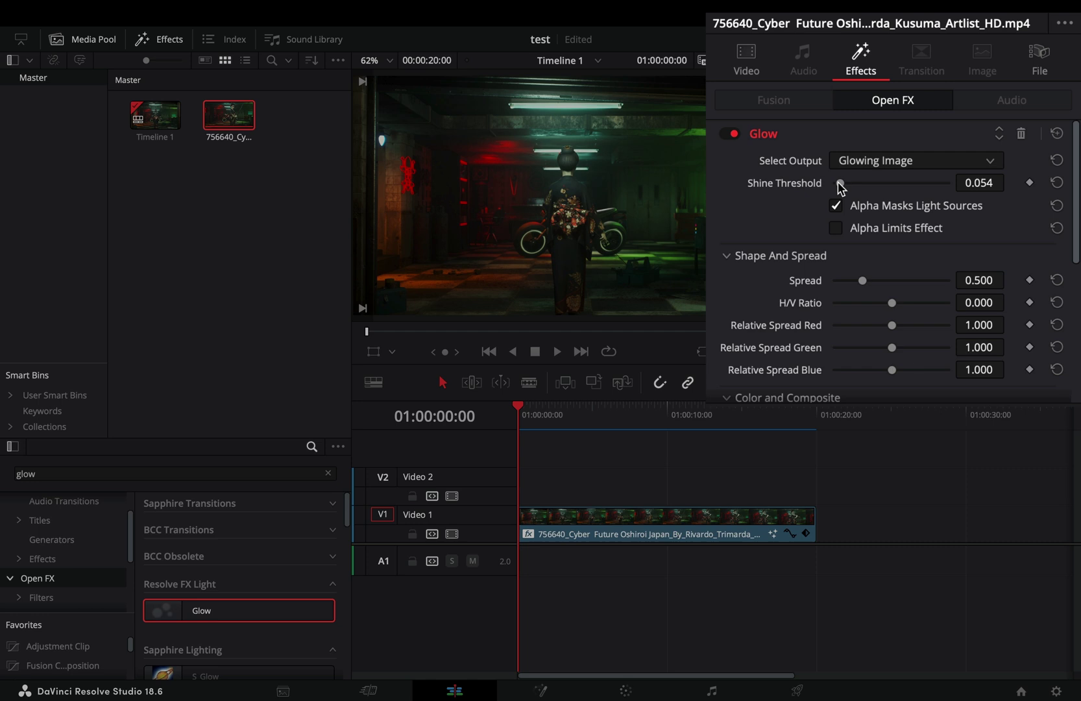
# Compare the image without the glow, reset Spread to 0.500, and set H/V Ratio to about 0.891.
pyautogui.click(802, 150)
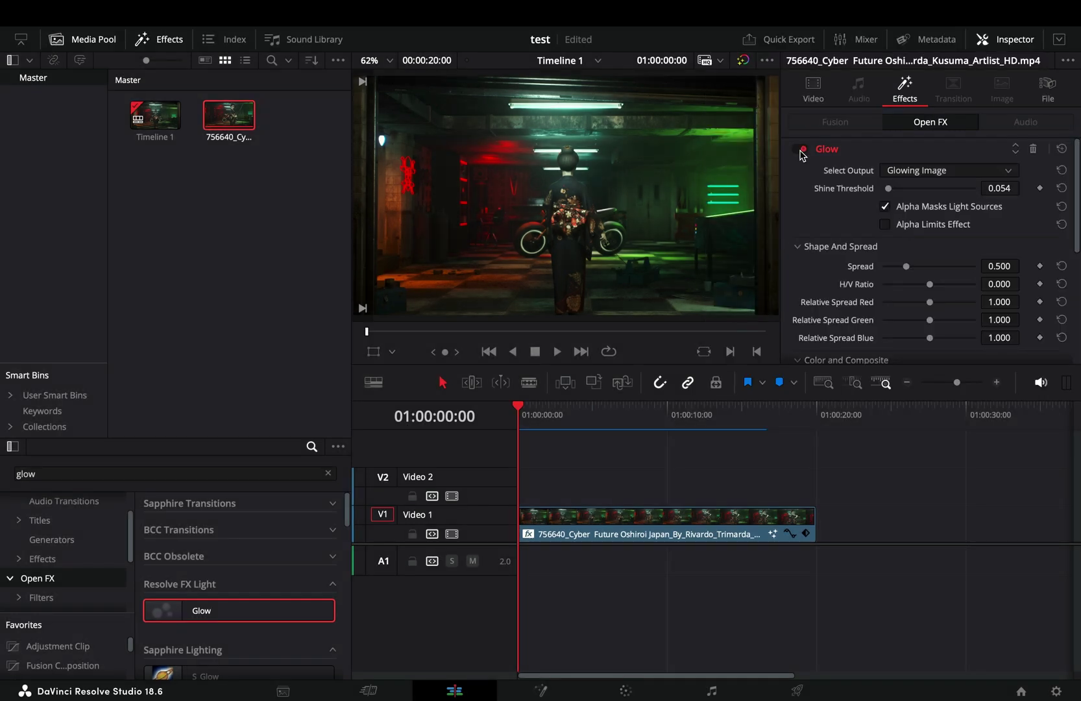
pyautogui.doubleClick(902, 273)
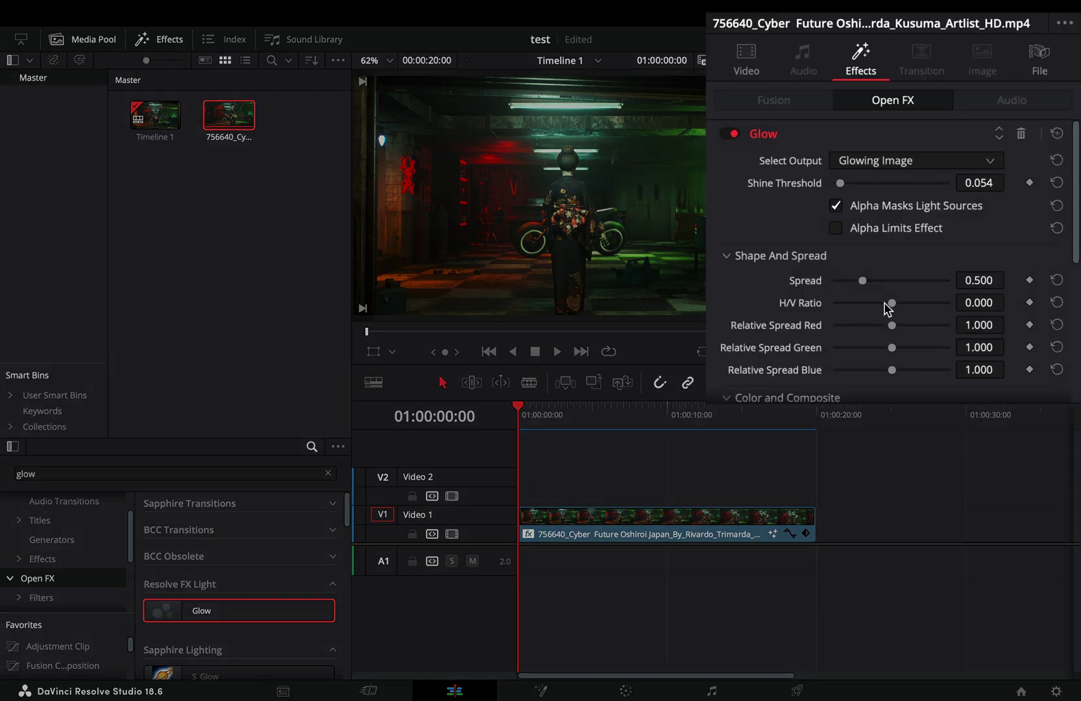
pyautogui.moveTo(968, 304); pyautogui.dragTo(945, 304)
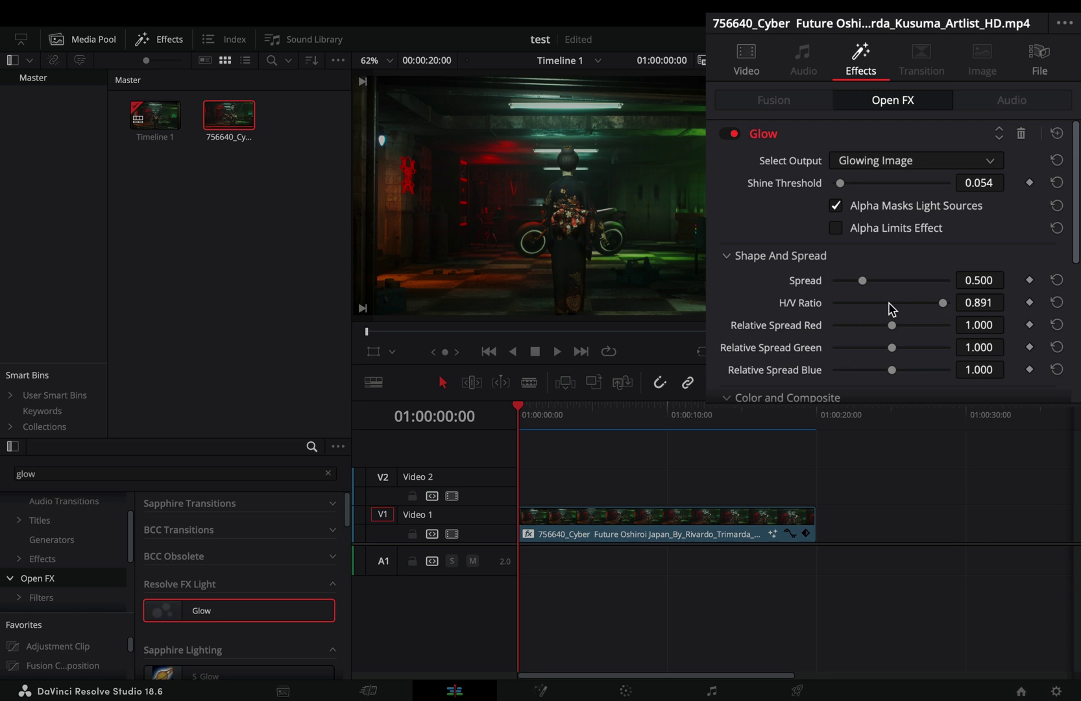
pyautogui.scroll(-5, 854, 291)
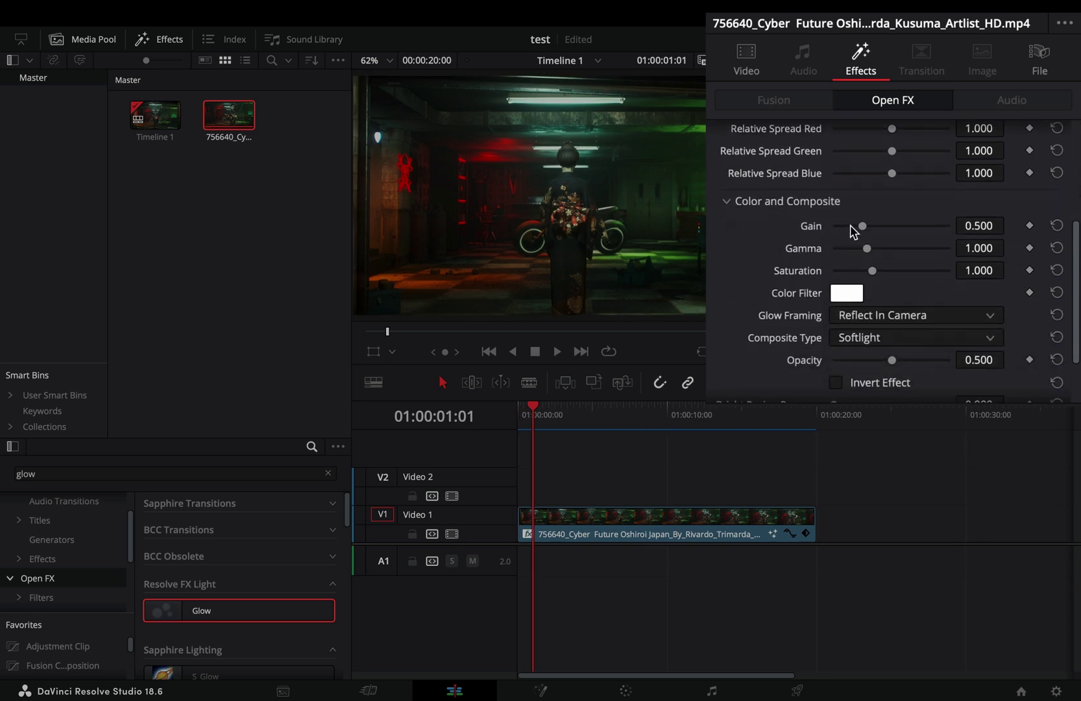
# Raise Glow gain to about 0.760, play the clip, and toggle Glow off and on to compare.
pyautogui.moveTo(866, 228)
pyautogui.mouseDown()
pyautogui.moveTo(953, 233)
pyautogui.moveTo(870, 231)
pyautogui.mouseUp()
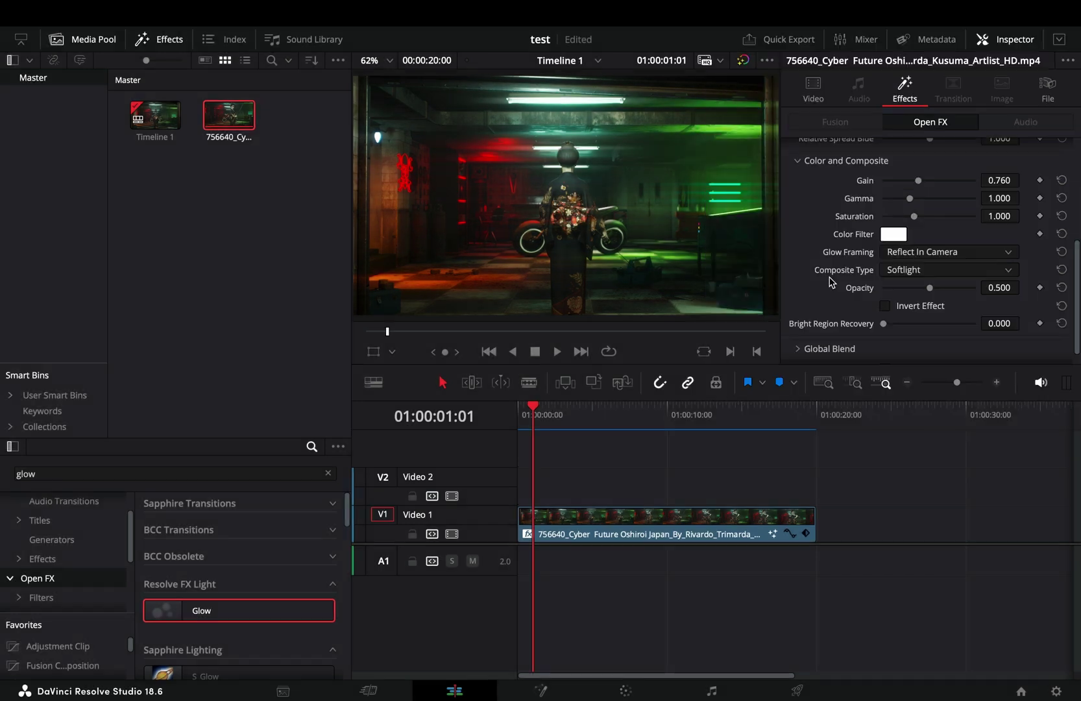
pyautogui.press('space')
pyautogui.scroll(5, 830, 282)
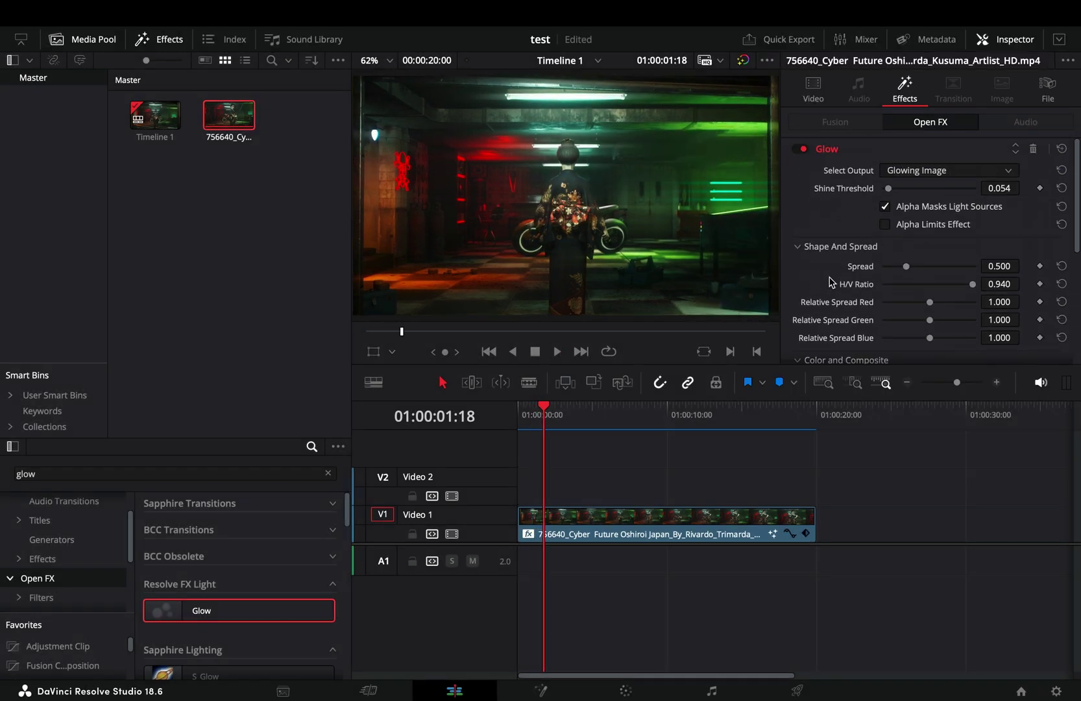
pyautogui.click(802, 150)
pyautogui.click(799, 149)
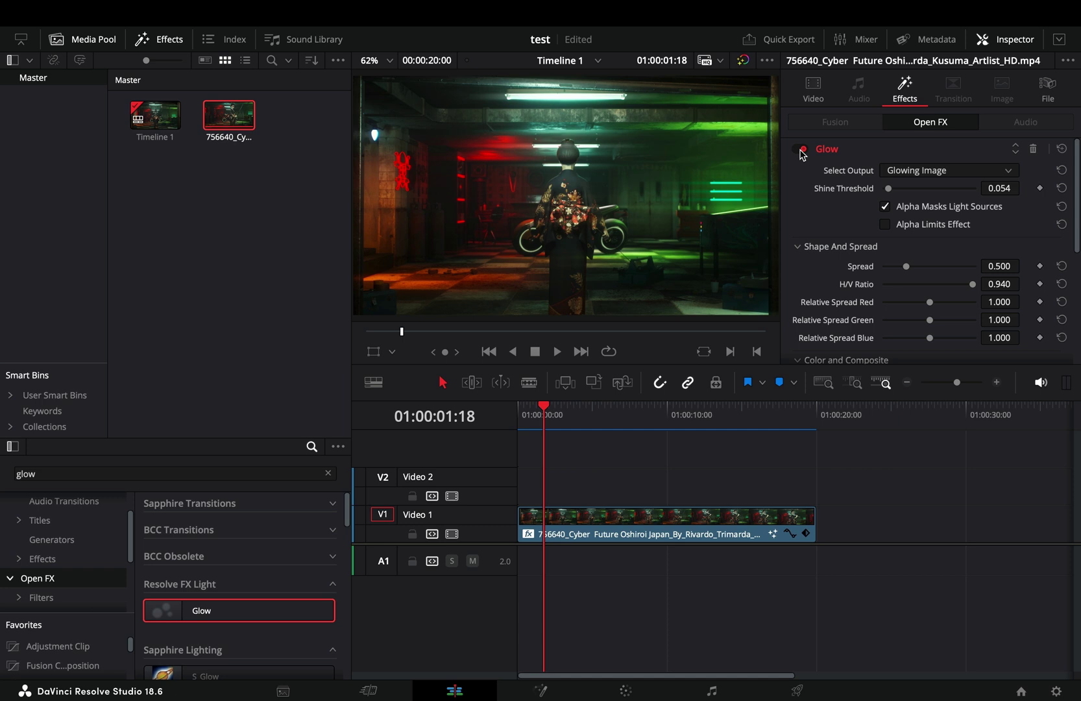